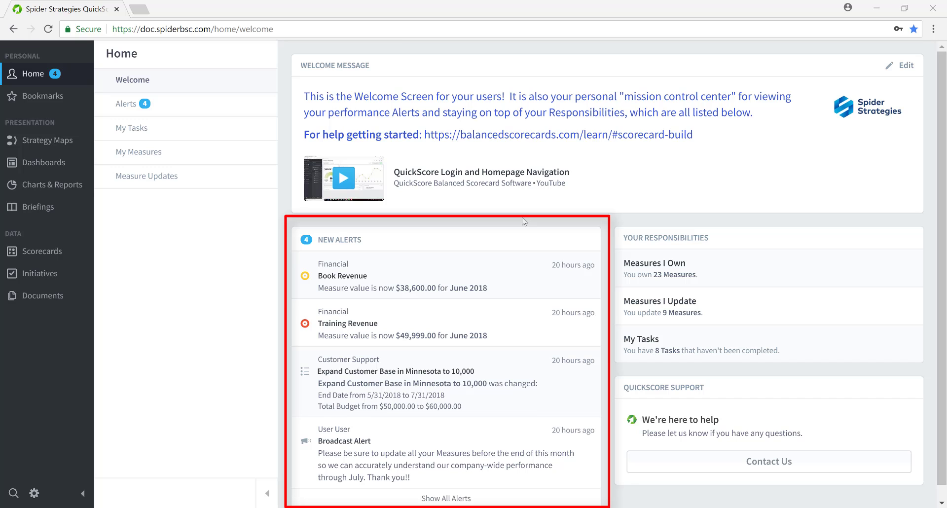
Open the Training Revenue alert from the new alerts and review the measure's overview and notes.
{"action": "scroll", "coordinate": [524, 221], "scroll_direction": "down", "scroll_amount": 1}
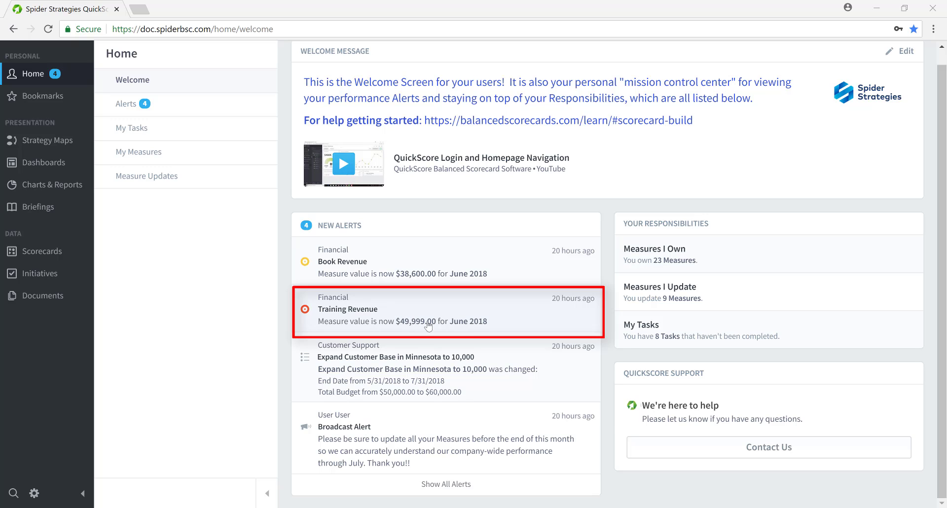
{"action": "left_click", "coordinate": [334, 309]}
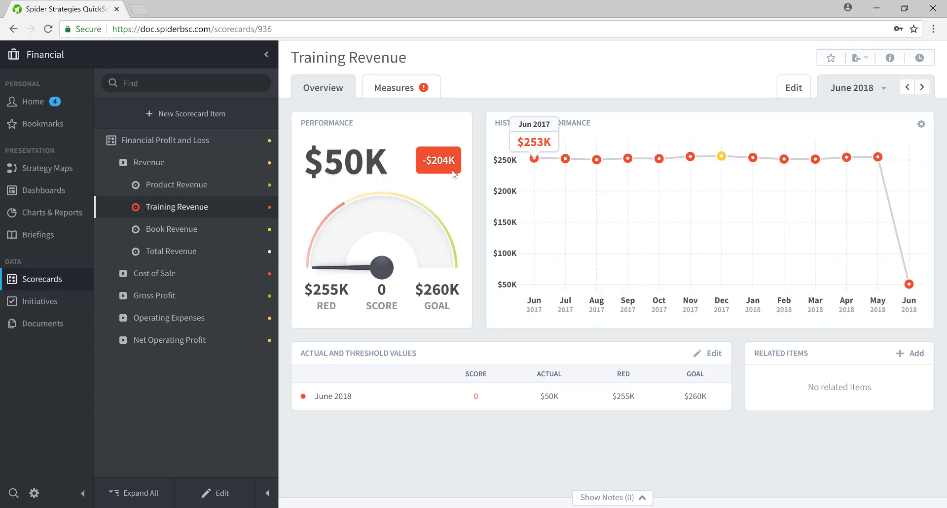
{"action": "left_click", "coordinate": [405, 93]}
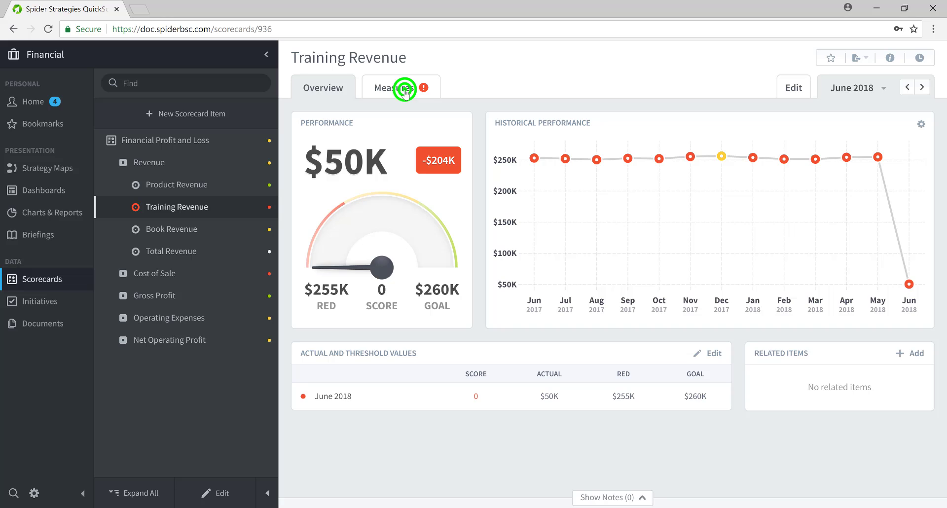
{"action": "left_click", "coordinate": [326, 90]}
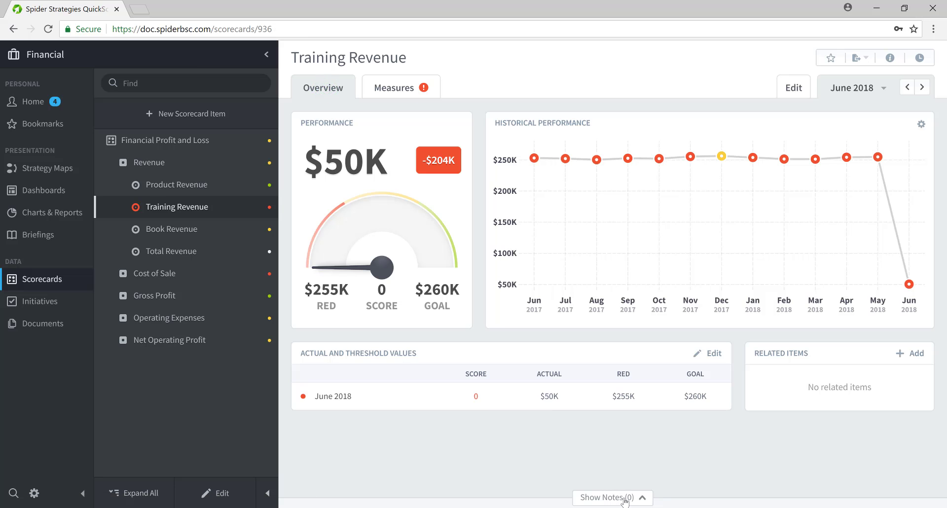
{"action": "left_click", "coordinate": [625, 499]}
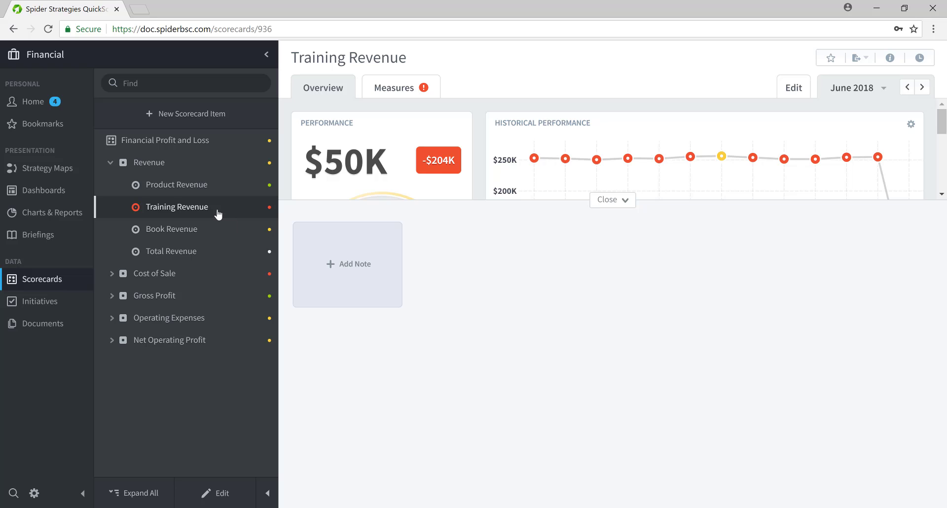
From the home page alerts, open the Expand Customer Base in Minnesota to 10,000 initiative and review its timeline and overview.
{"action": "left_click", "coordinate": [40, 103]}
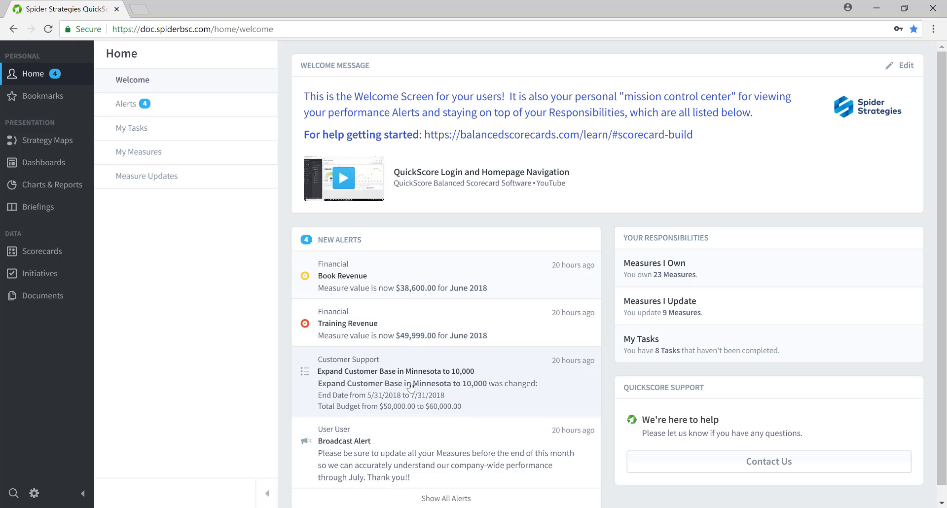
{"action": "left_click", "coordinate": [366, 385]}
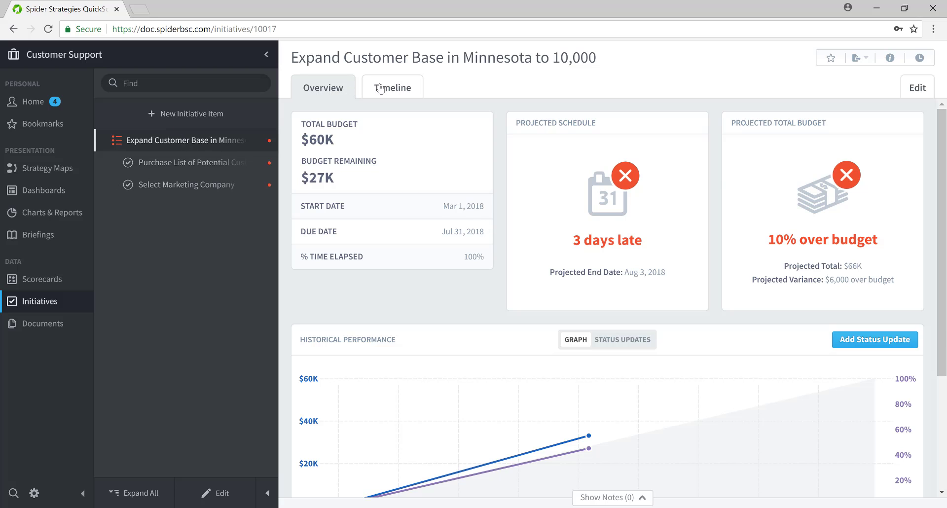
{"action": "left_click", "coordinate": [398, 92]}
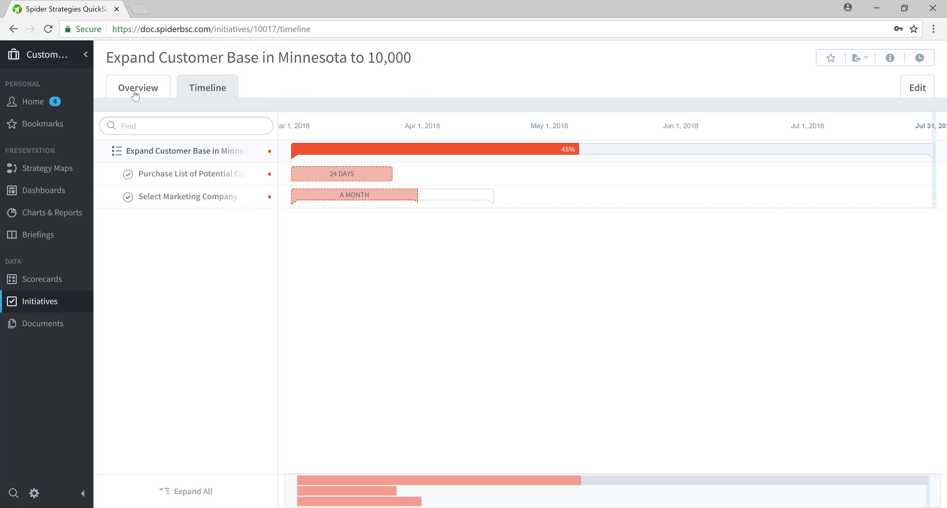
{"action": "left_click", "coordinate": [134, 90]}
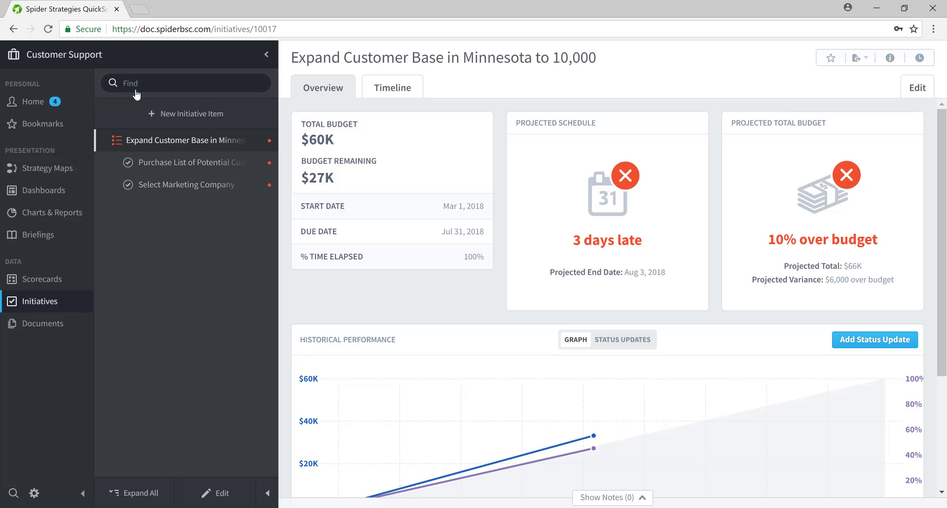
Return home, view the alerts inbox and open the alert subscription preferences.
{"action": "left_click", "coordinate": [33, 103]}
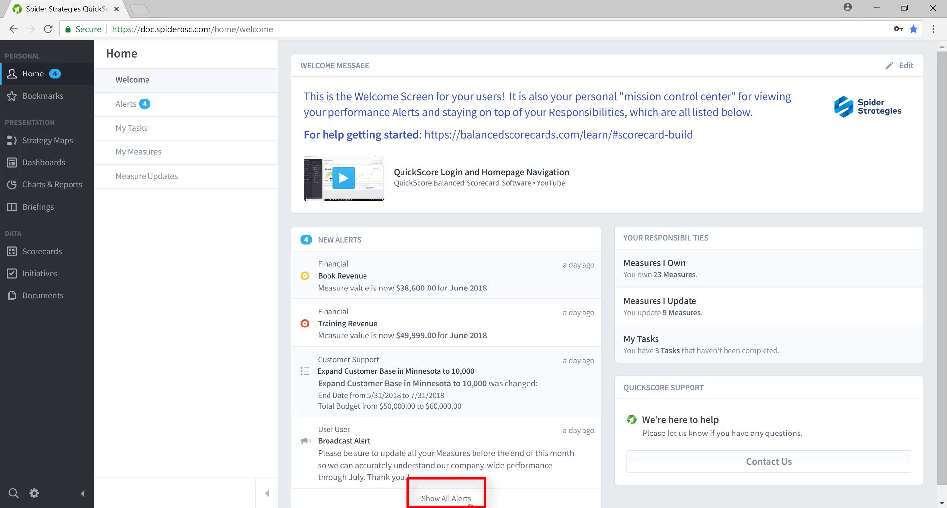
{"action": "left_click", "coordinate": [174, 108]}
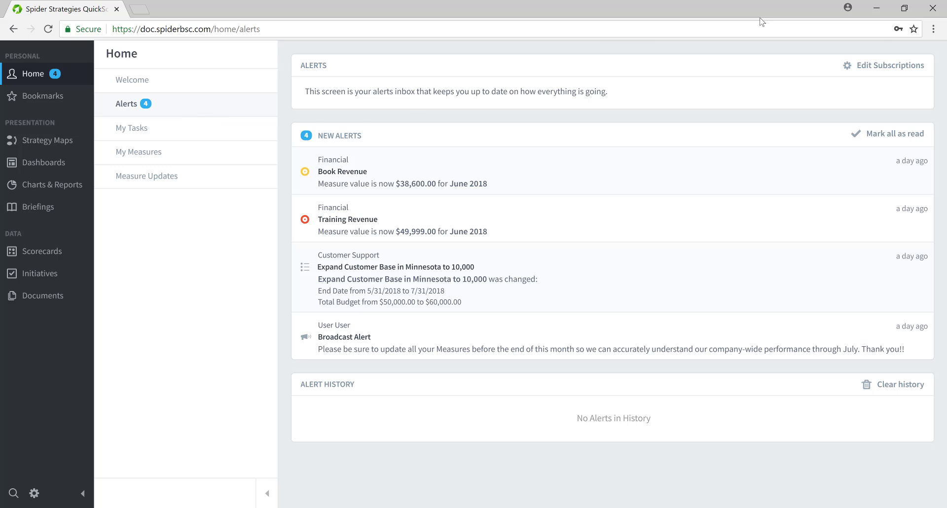
{"action": "left_click", "coordinate": [911, 69]}
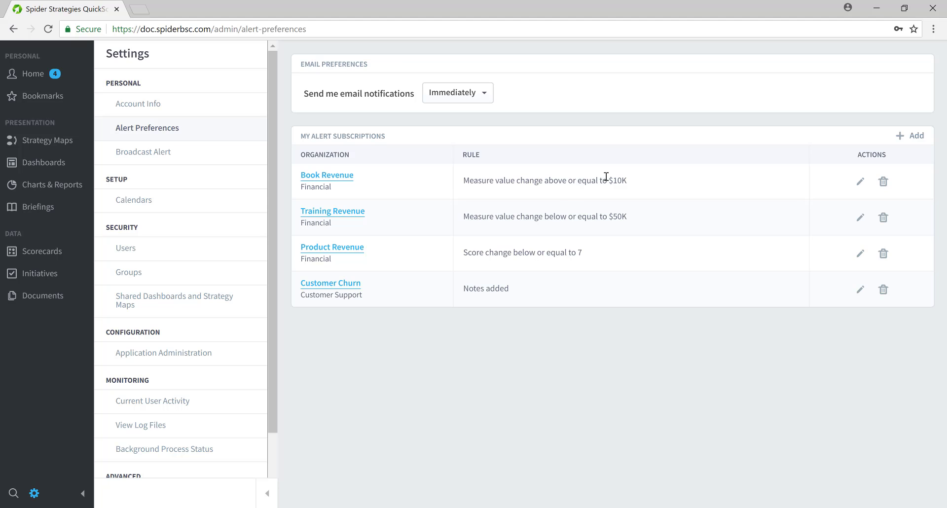
Add a score change subscription for Product Costs under Mobileworld Inc.'s Financial Cost of Sale, alerting when the score is below or equal to 7.
{"action": "left_click", "coordinate": [917, 138]}
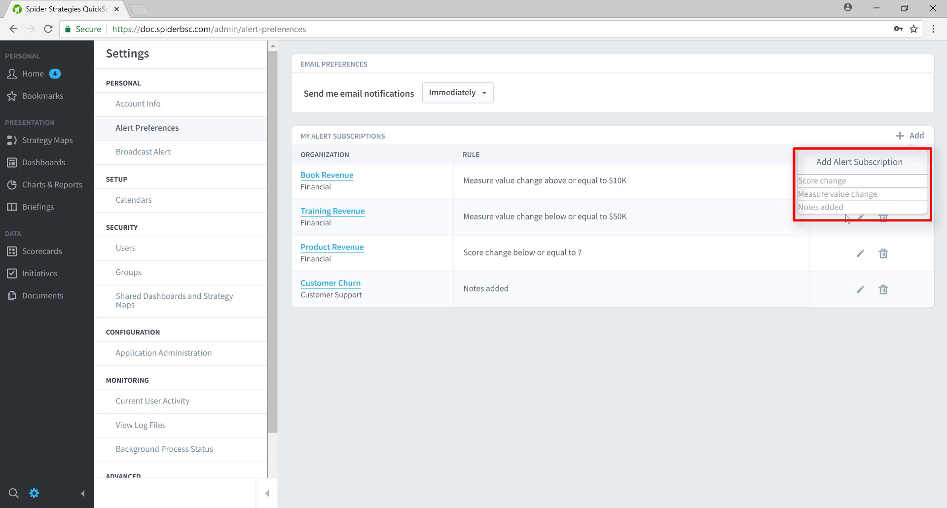
{"action": "left_click", "coordinate": [846, 184]}
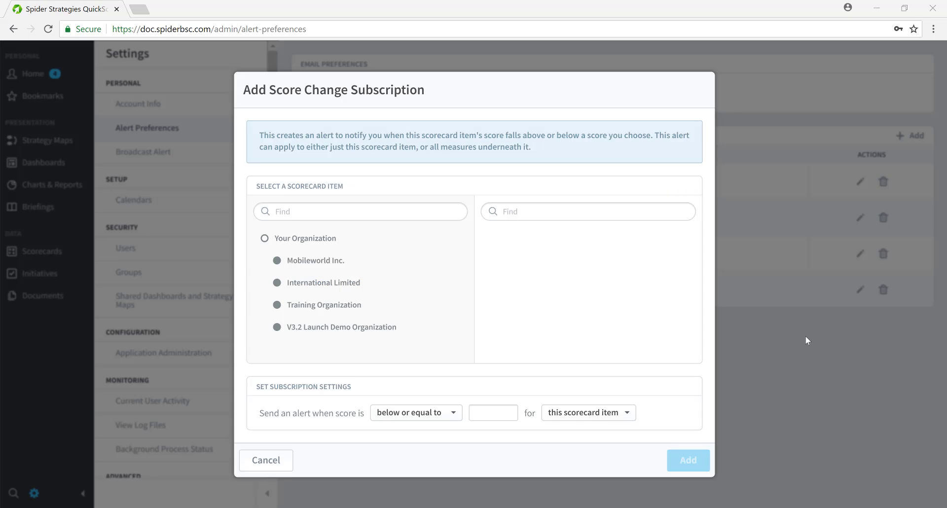
{"action": "mouse_move", "coordinate": [294, 274]}
{"action": "left_click", "coordinate": [267, 261]}
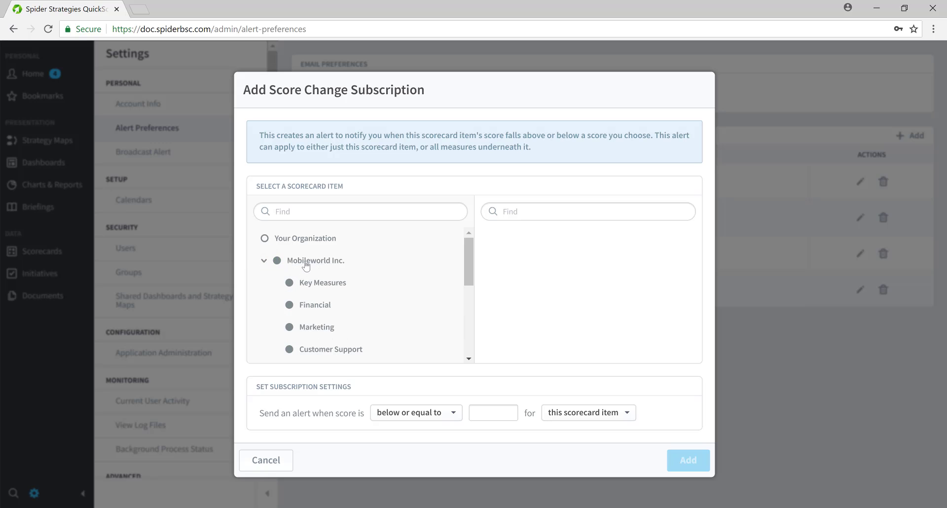
{"action": "left_click", "coordinate": [315, 306]}
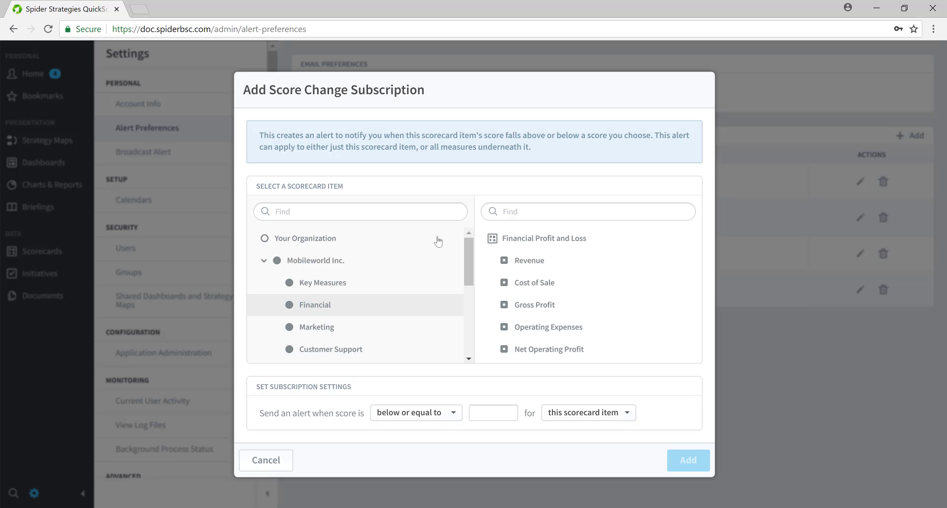
{"action": "left_click", "coordinate": [523, 285]}
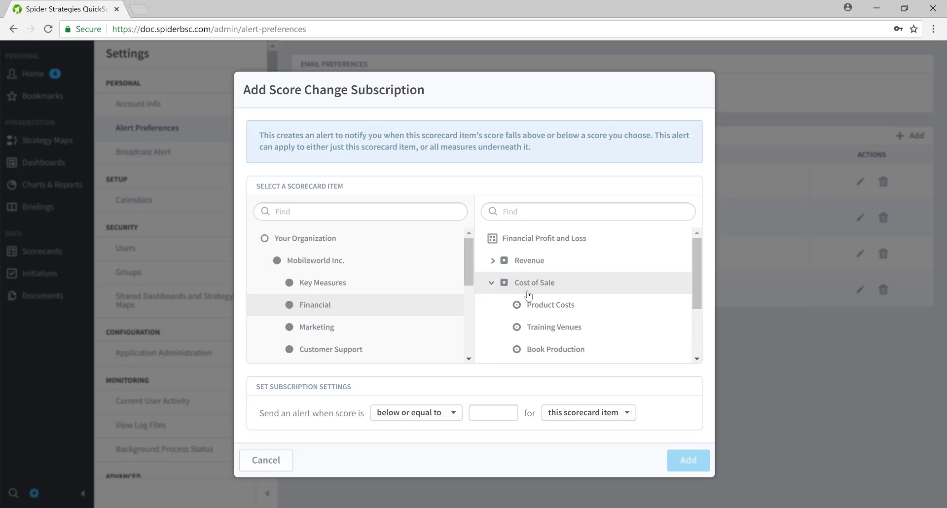
{"action": "left_click", "coordinate": [551, 306]}
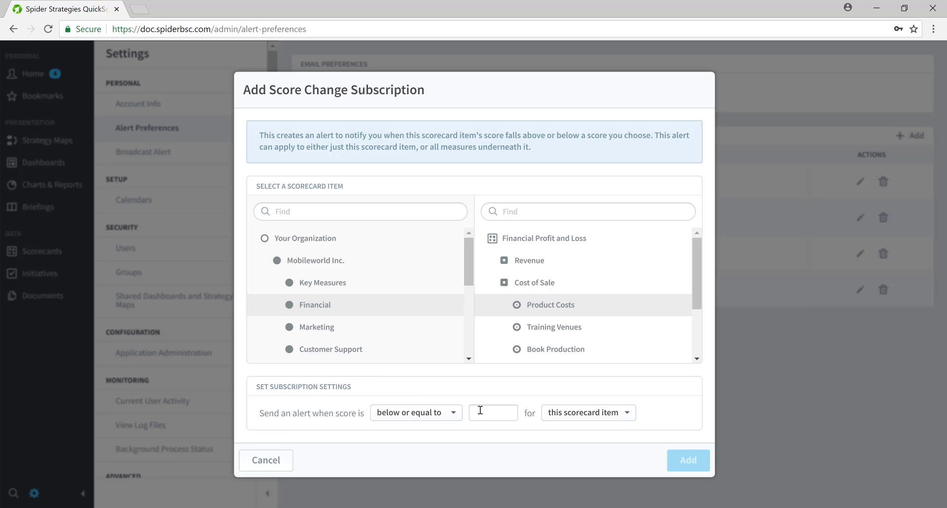
{"action": "left_click", "coordinate": [499, 409]}
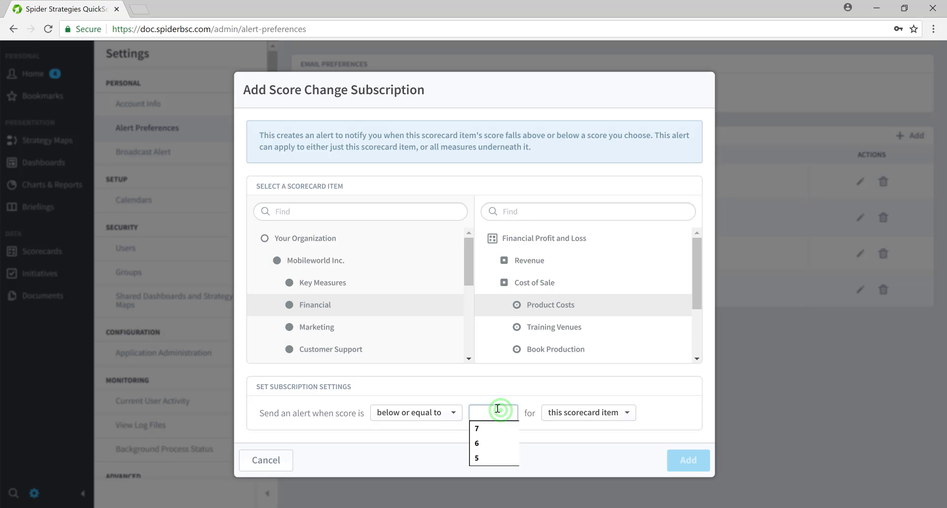
{"action": "type", "text": "7"}
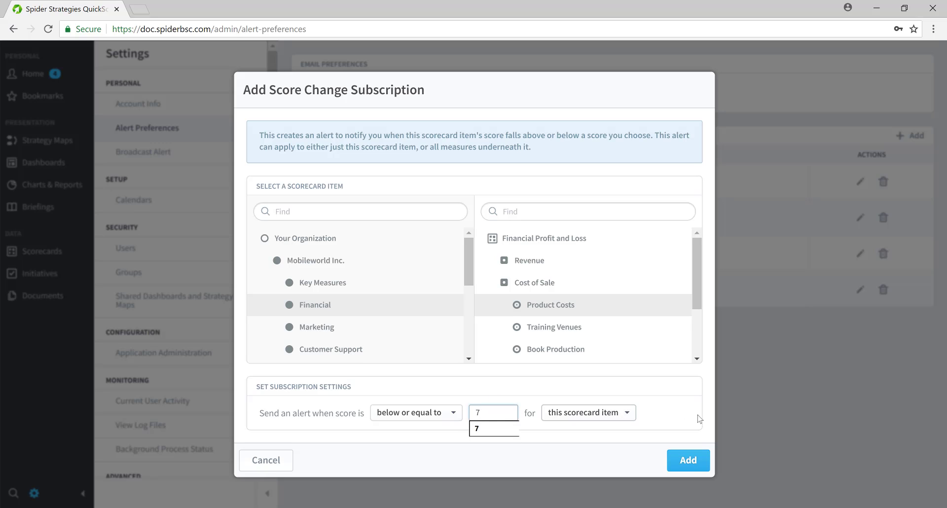
{"action": "left_click", "coordinate": [692, 462]}
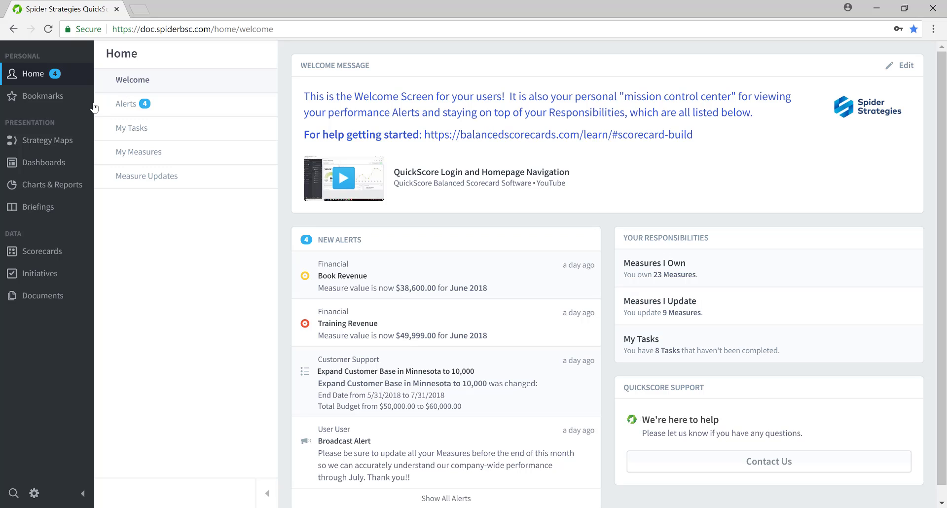
Show the initiatives of the Customer Support organization under Mobileworld Inc.
{"action": "left_click", "coordinate": [46, 279]}
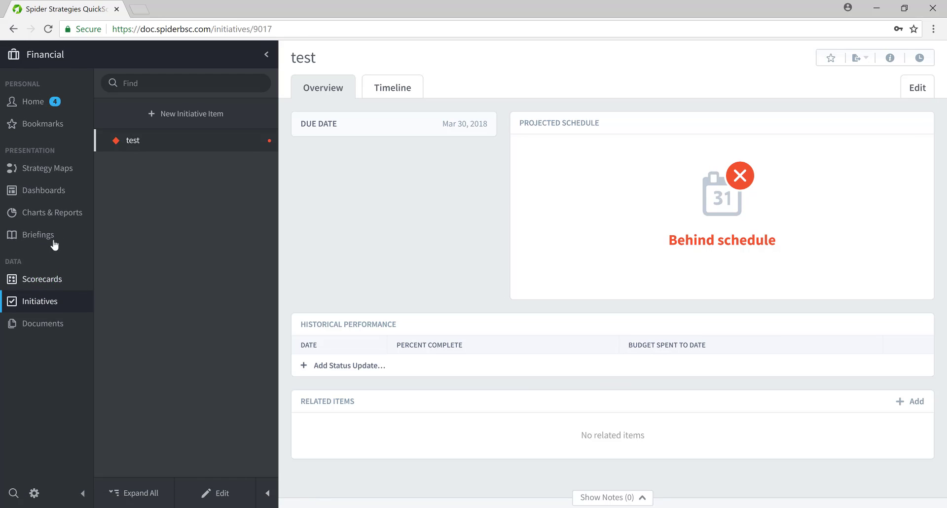
{"action": "left_click", "coordinate": [73, 60]}
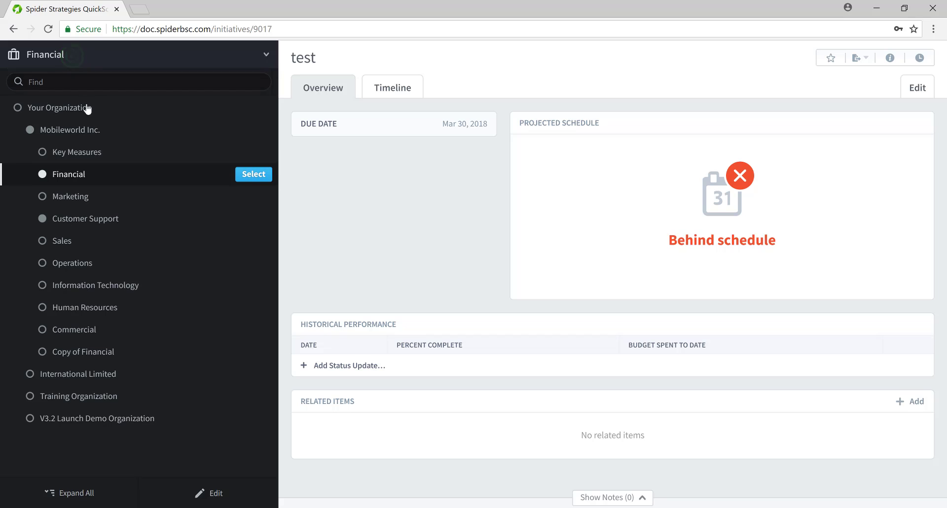
{"action": "left_click", "coordinate": [84, 219]}
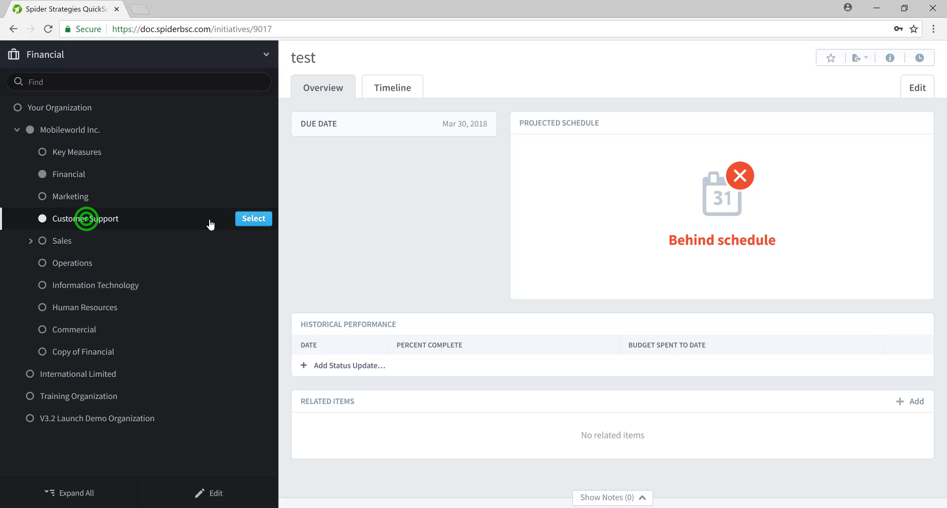
{"action": "left_click", "coordinate": [257, 219]}
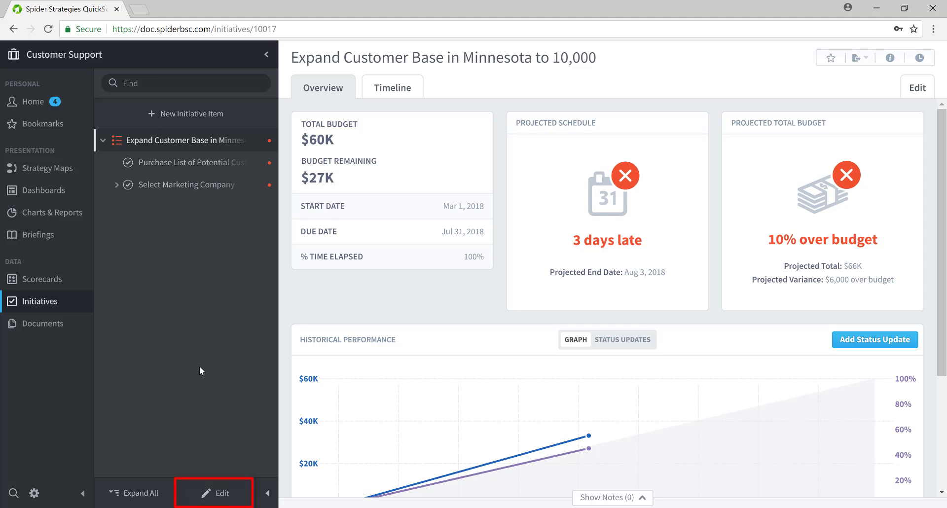
Edit the Expand Customer Base in Minnesota initiative and set its due date to 8/31/2018.
{"action": "left_click", "coordinate": [223, 494]}
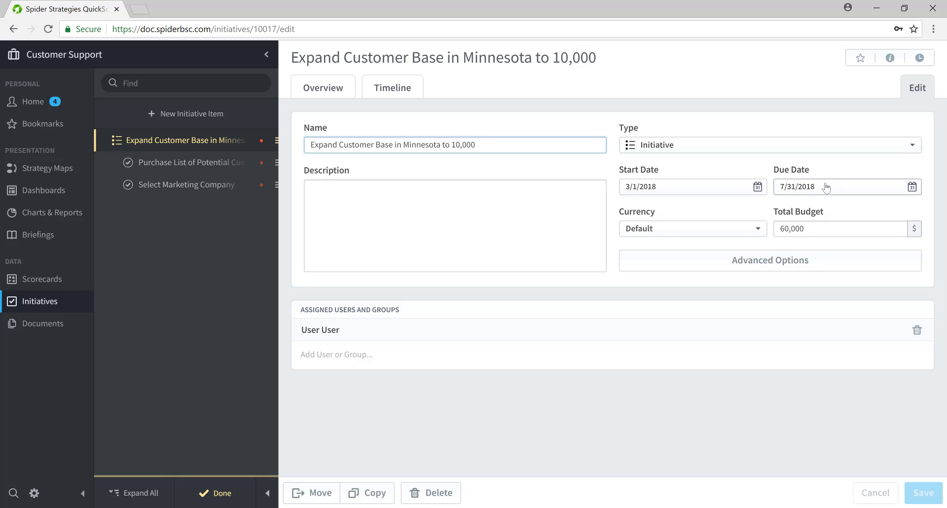
{"action": "left_click", "coordinate": [823, 190]}
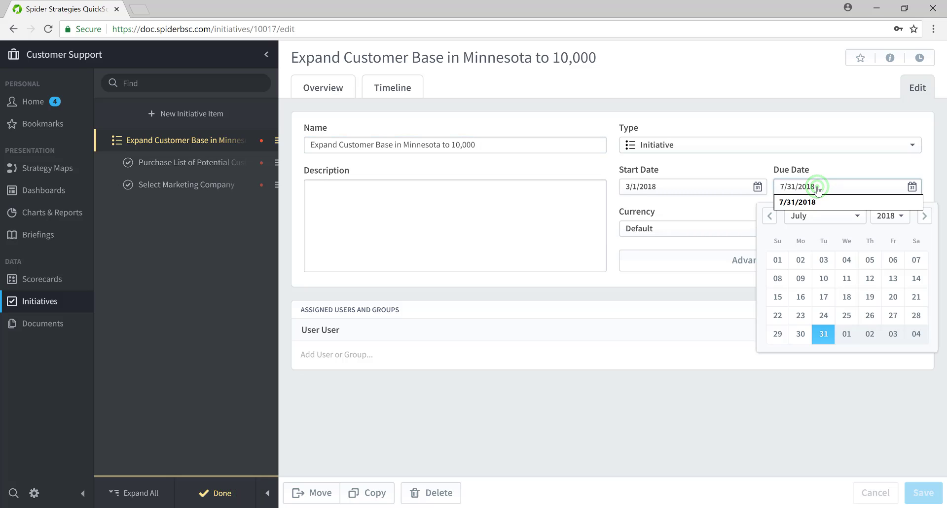
{"action": "left_click", "coordinate": [923, 219]}
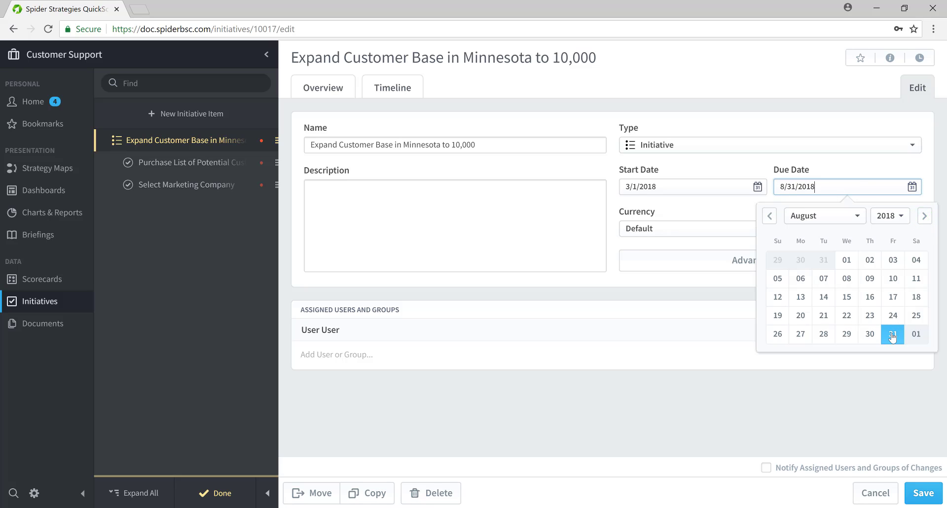
{"action": "left_click", "coordinate": [892, 334]}
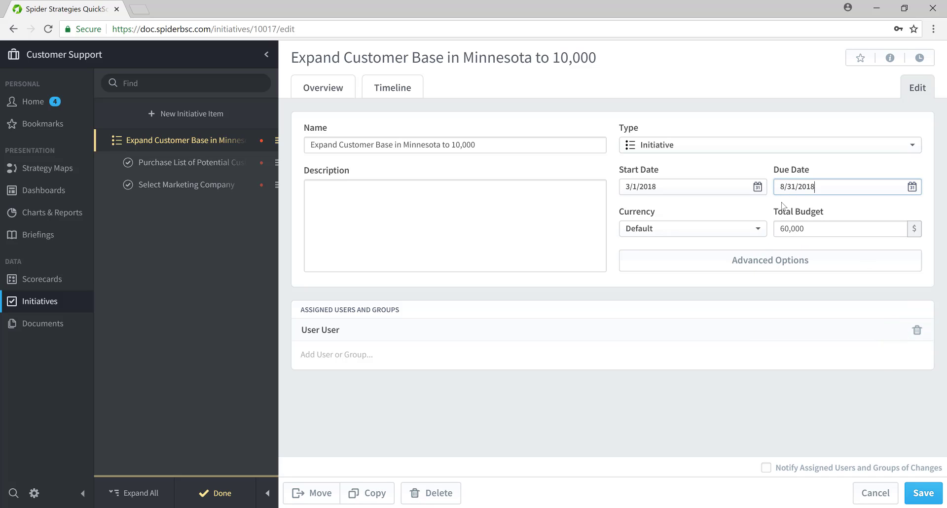
Set the initiative's total budget to 70,000, enable notifying assigned users and groups of changes, save and finish editing.
{"action": "left_click", "coordinate": [784, 229]}
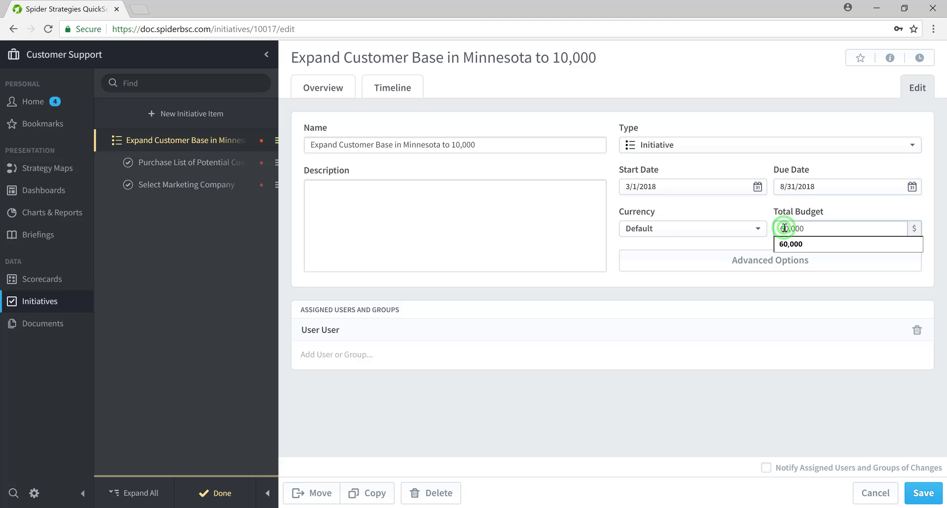
{"action": "key", "text": "BackSpace"}
{"action": "type", "text": "7"}
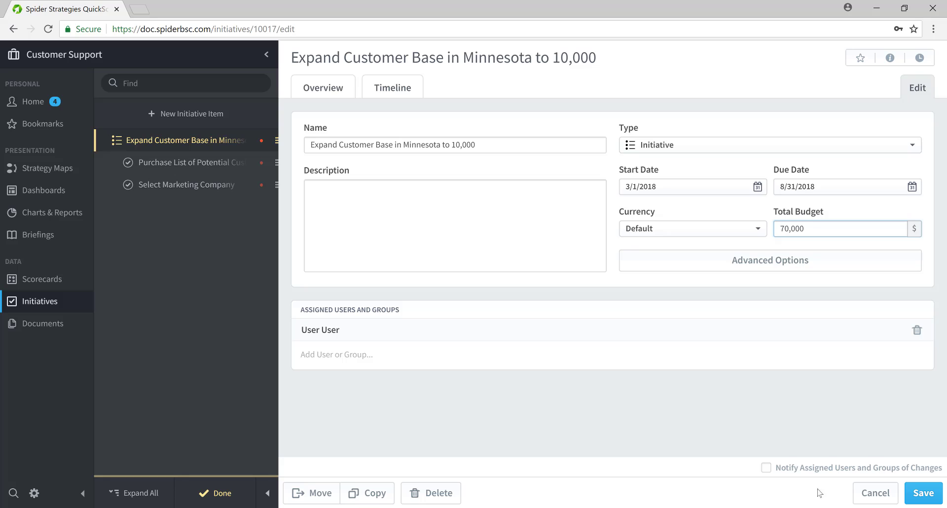
{"action": "left_click", "coordinate": [766, 467]}
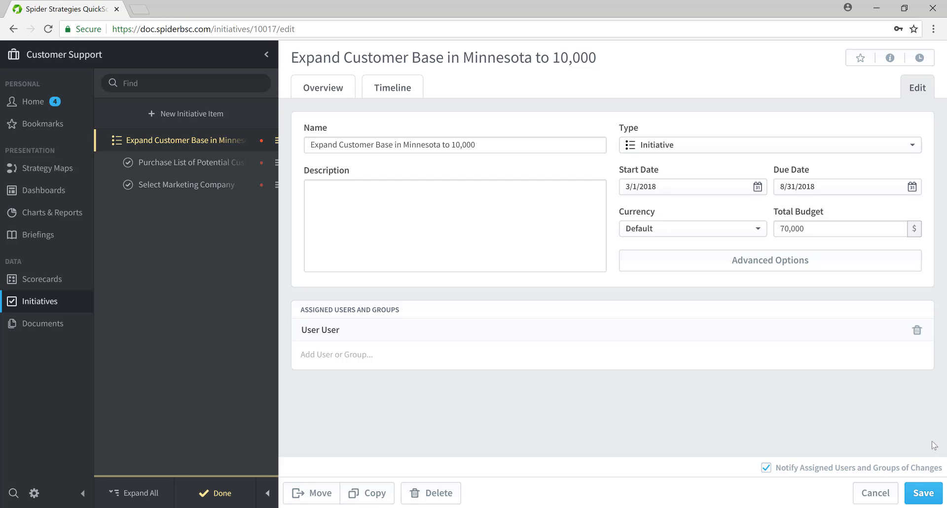
{"action": "left_click", "coordinate": [931, 493]}
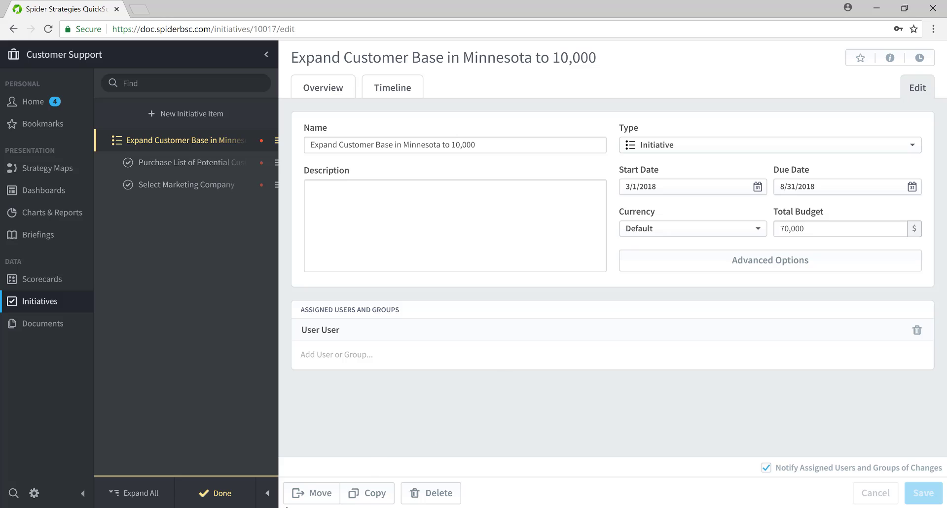
{"action": "left_click", "coordinate": [221, 495]}
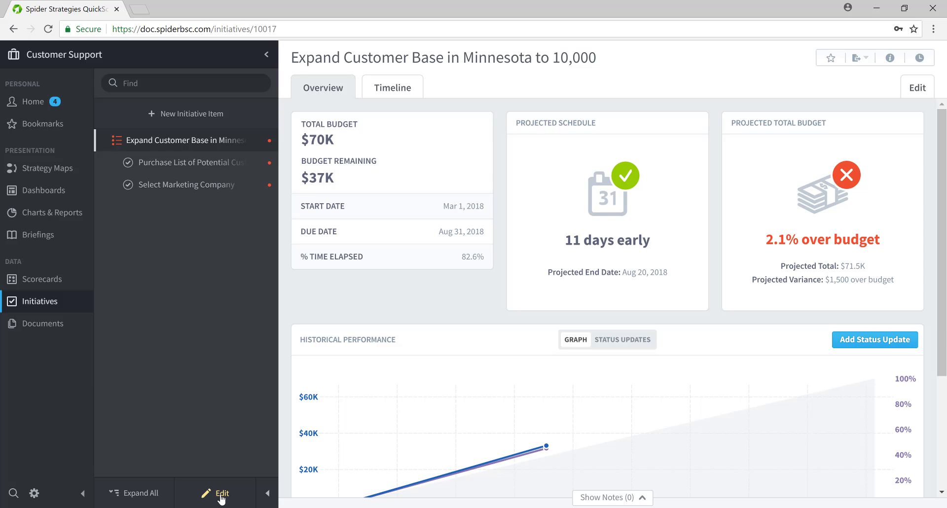
Edit the Purchase List of Potential Customers task and set its total budget to 40,000.
{"action": "left_click", "coordinate": [185, 169]}
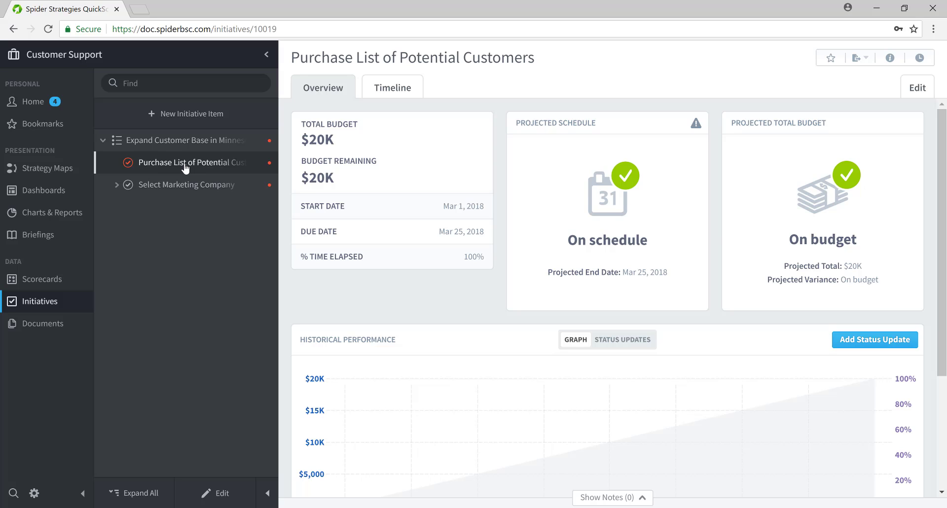
{"action": "left_click", "coordinate": [222, 494]}
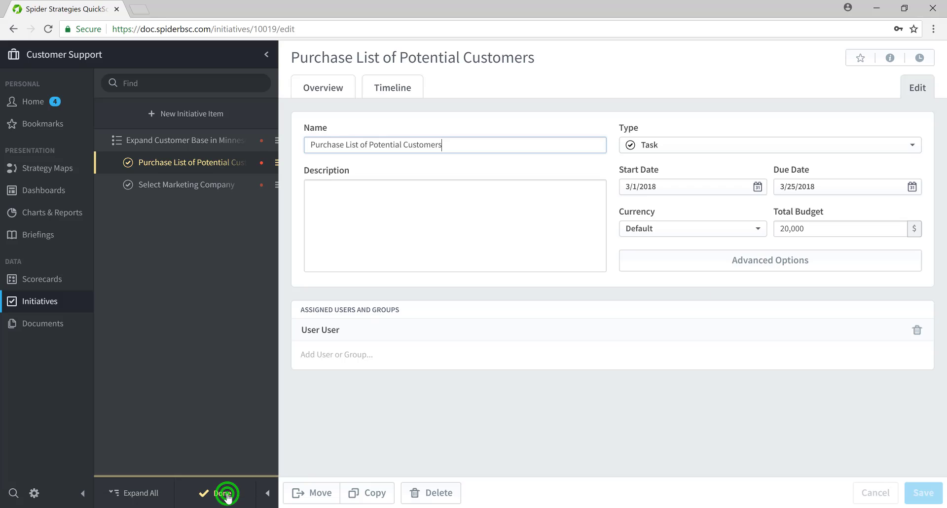
{"action": "left_click", "coordinate": [785, 229]}
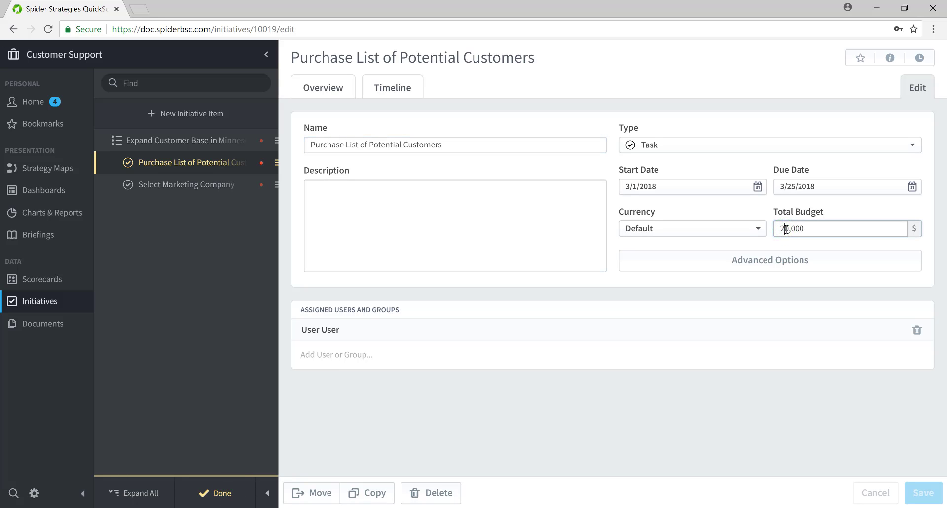
{"action": "key", "text": "BackSpace"}
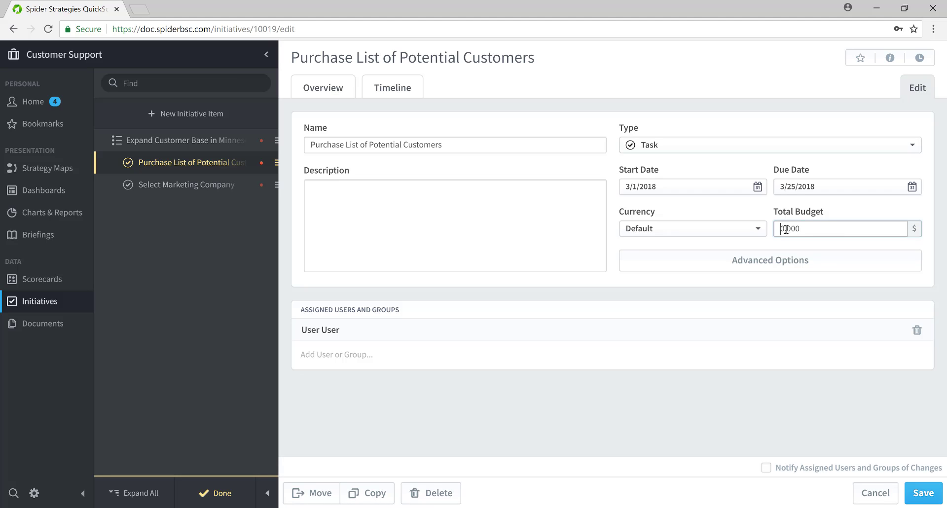
{"action": "type", "text": "4"}
Enable notifying assigned users and groups of the task's changes, then save and finish editing.
{"action": "left_click", "coordinate": [765, 468]}
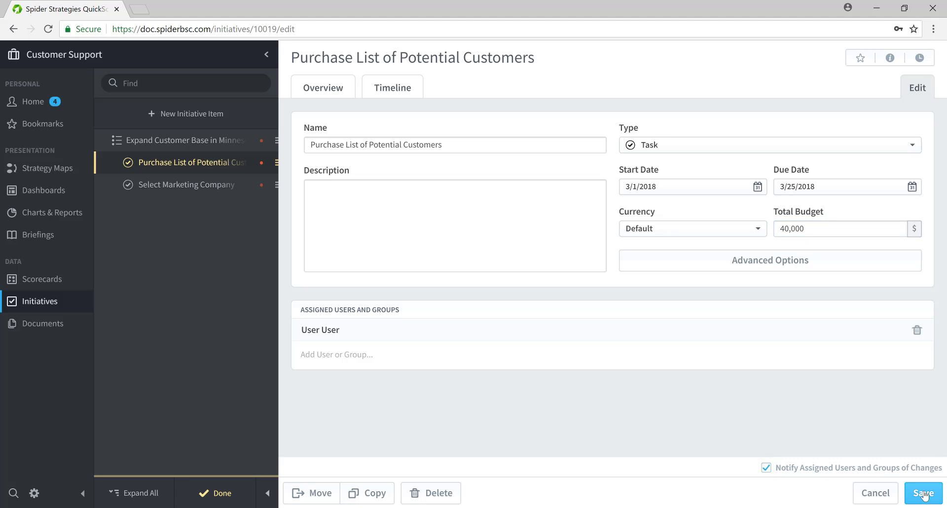
{"action": "left_click", "coordinate": [923, 494]}
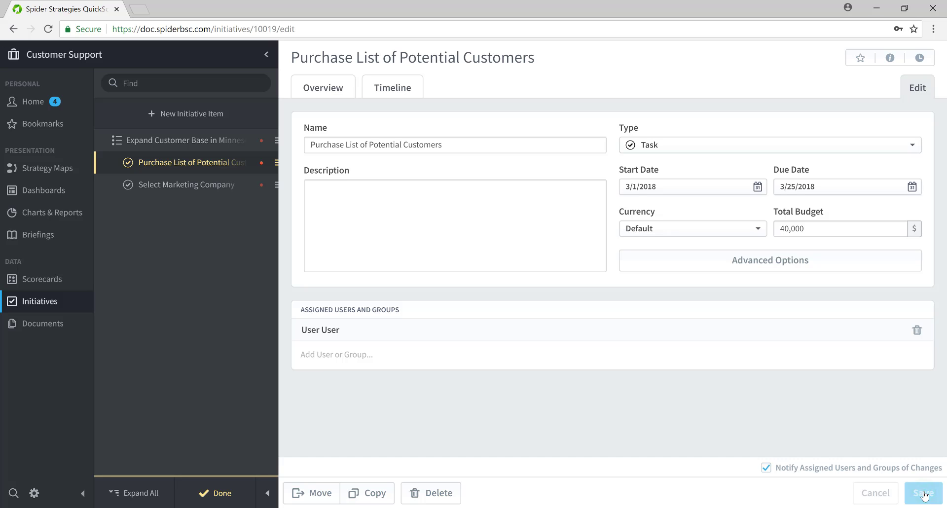
{"action": "left_click", "coordinate": [218, 494]}
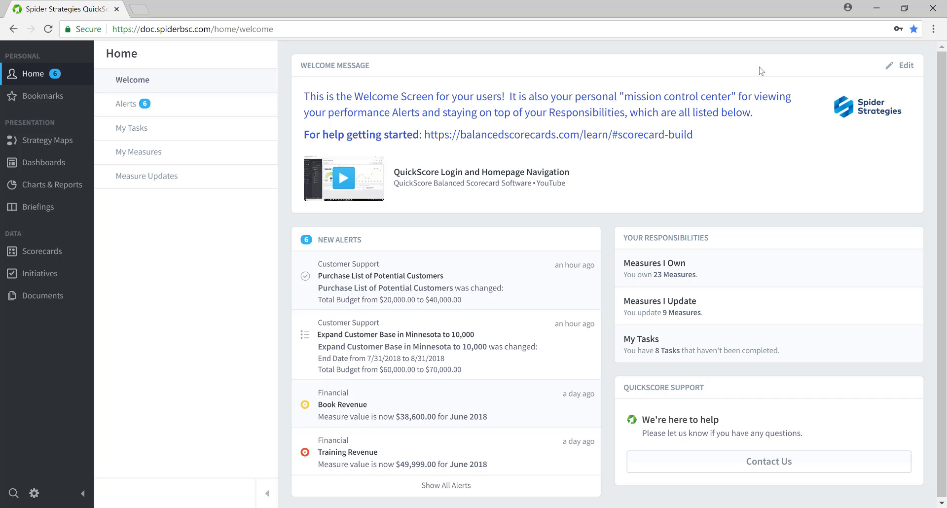
Write a broadcast alert reading "Here is an example of a Broadcast Alert that can be pushed out to Everyone in the QuickScore system!! Enjoy!".
{"action": "left_click", "coordinate": [34, 493]}
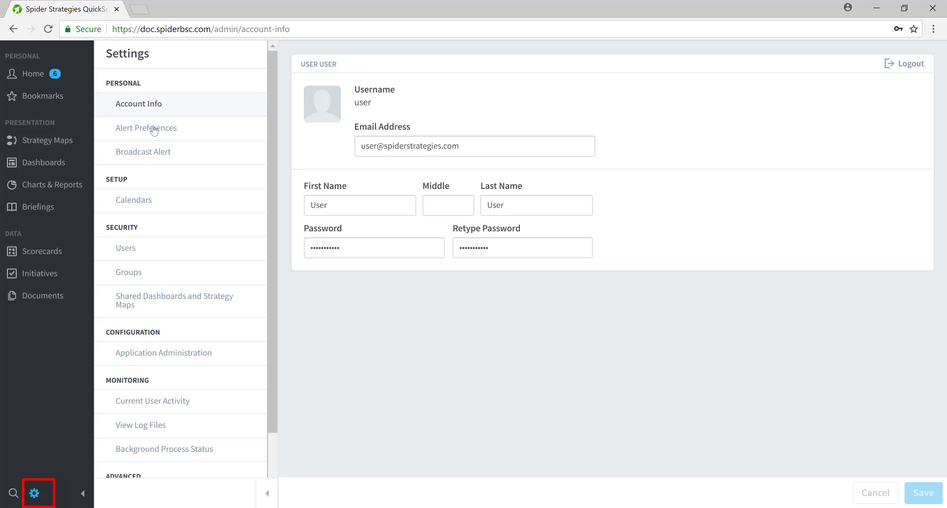
{"action": "left_click", "coordinate": [159, 158]}
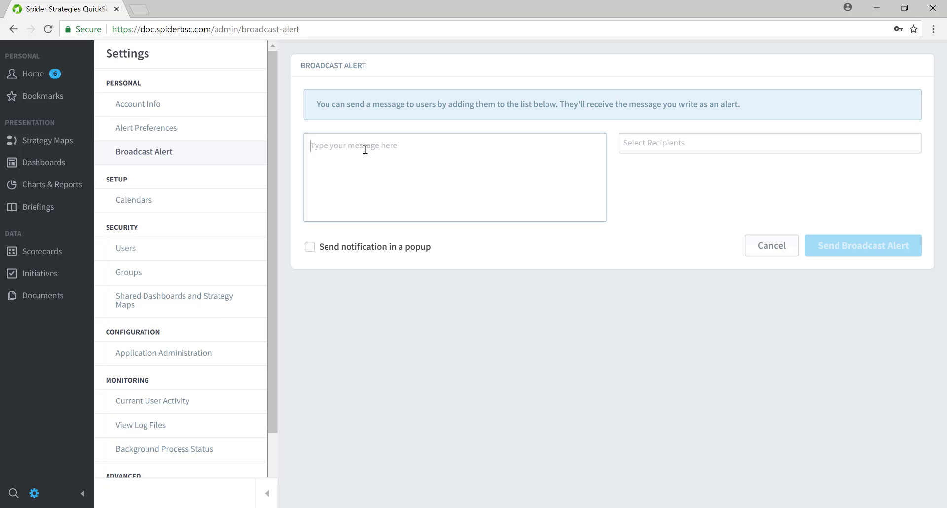
{"action": "type", "text": "Here is an example of a Broadcast Alert that can be pushed out to Everyone in the QuickScore system!! Enjoy!"}
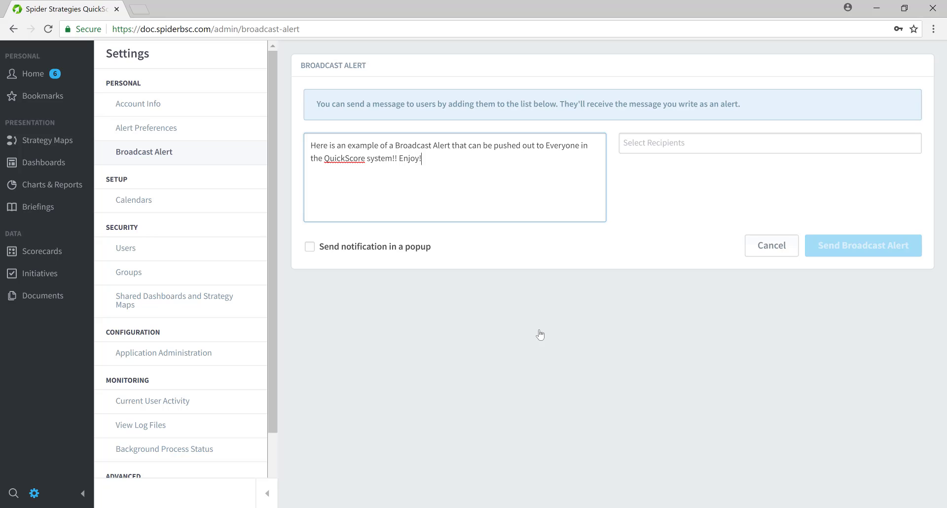
Choose Everyone as the recipient of the broadcast alert and send it.
{"action": "left_click", "coordinate": [644, 148]}
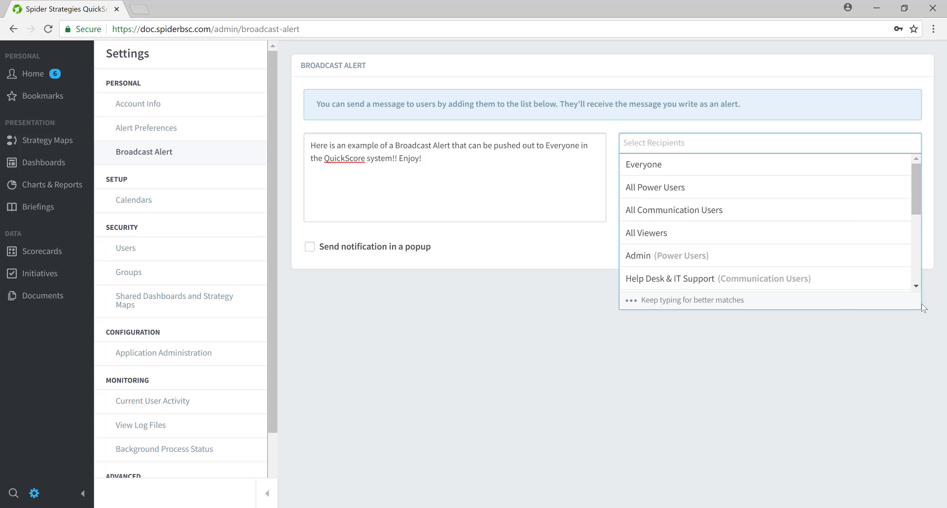
{"action": "left_click", "coordinate": [916, 285]}
{"action": "left_click", "coordinate": [916, 286]}
{"action": "left_click", "coordinate": [916, 285]}
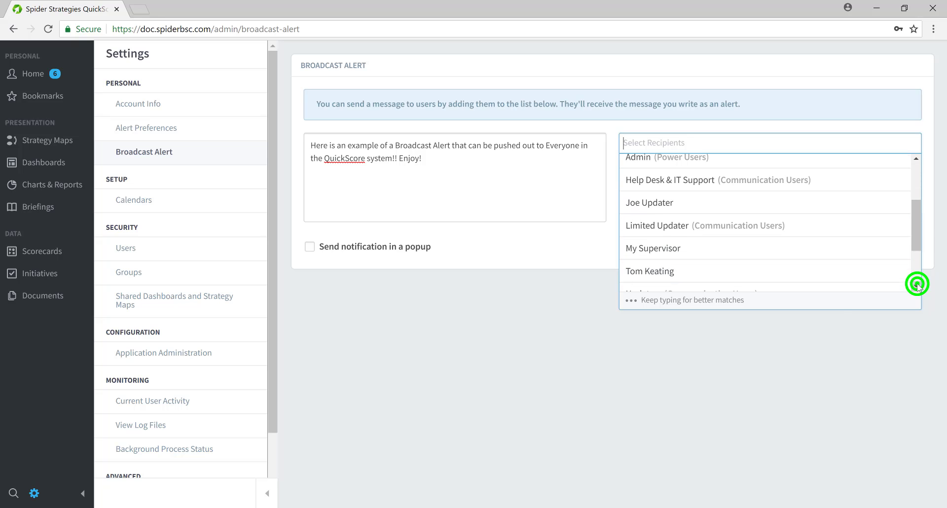
{"action": "left_click", "coordinate": [915, 285]}
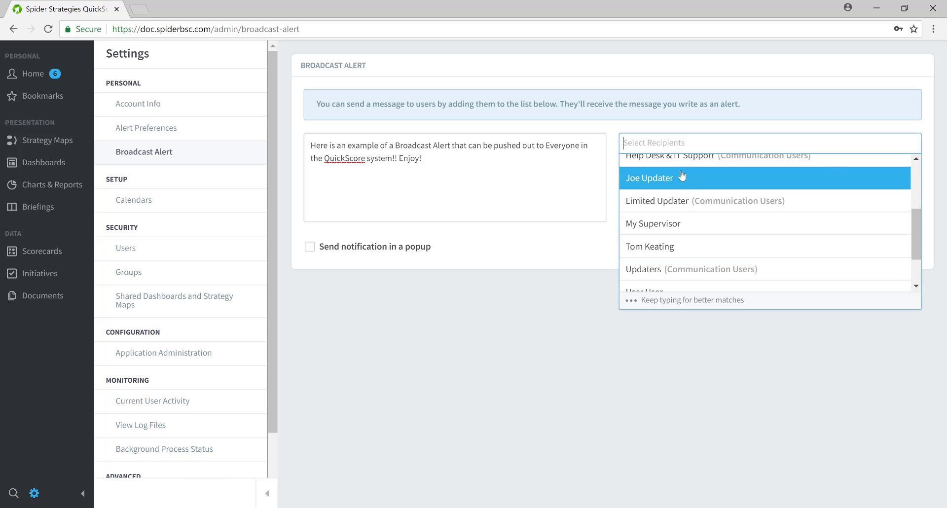
{"action": "left_click", "coordinate": [919, 175]}
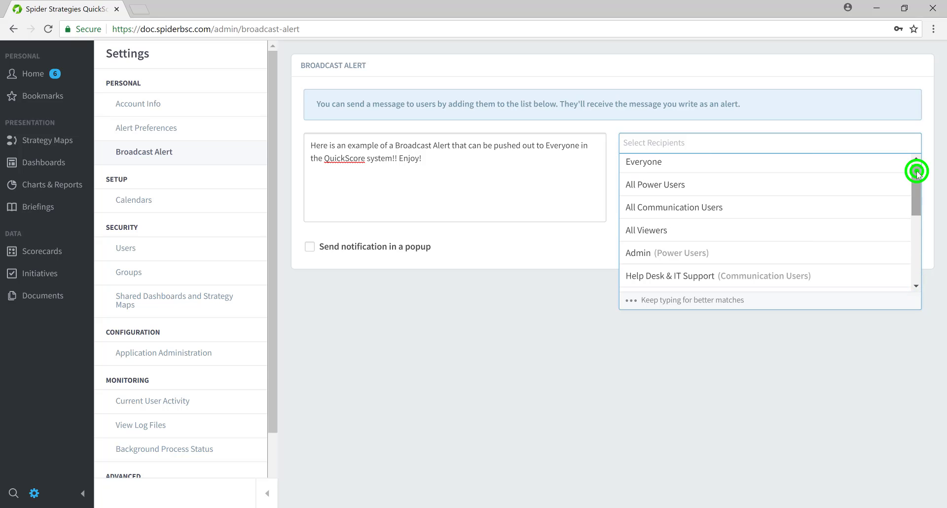
{"action": "left_click", "coordinate": [641, 169]}
{"action": "left_click", "coordinate": [537, 247]}
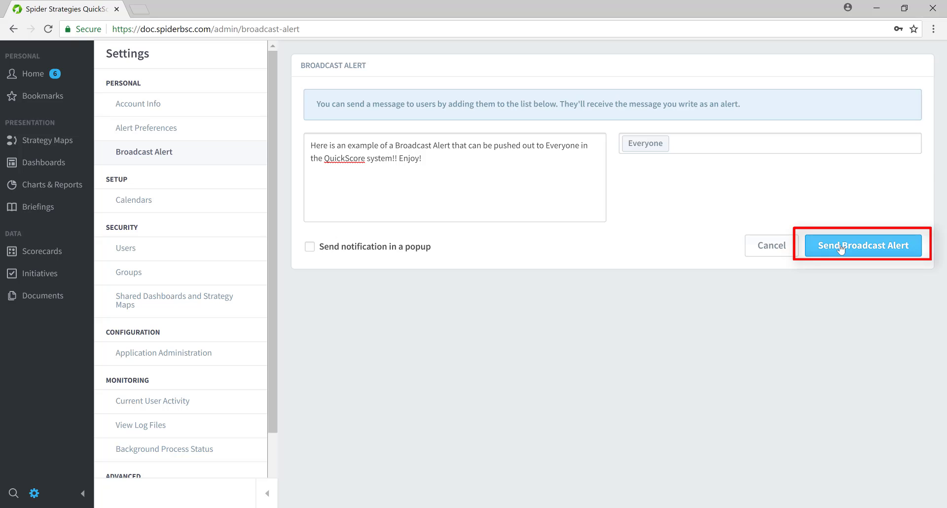
{"action": "left_click", "coordinate": [841, 248]}
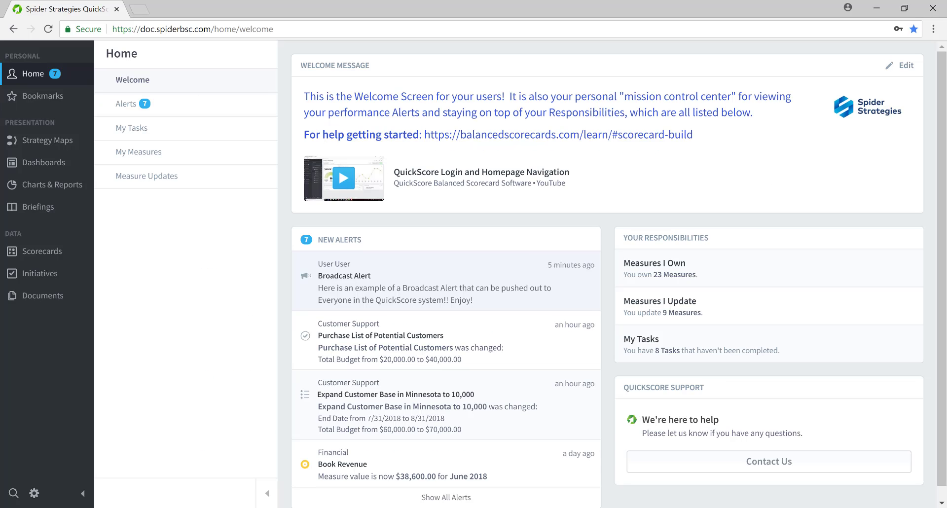
Open the Application Administration settings and examine the email notification options for red measures without tasks, replied notes and measures turning red.
{"action": "left_click", "coordinate": [34, 493]}
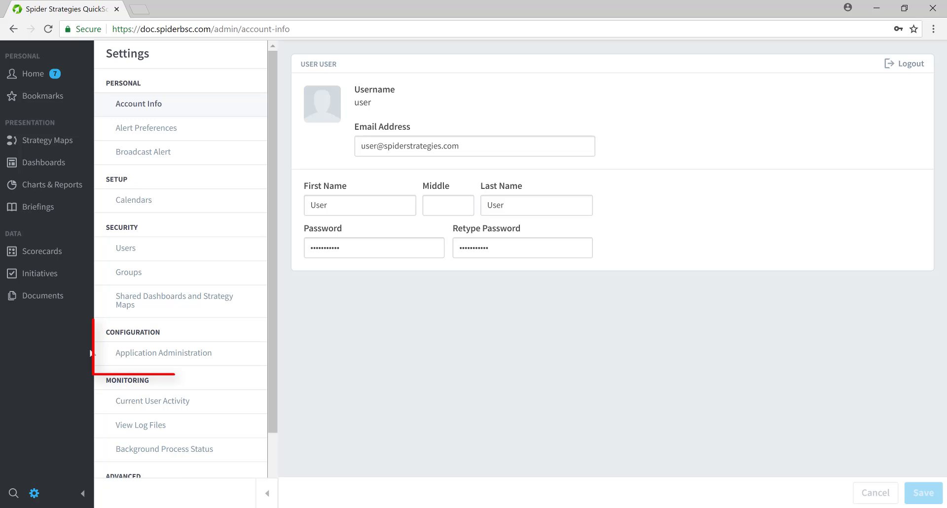
{"action": "left_click", "coordinate": [158, 358]}
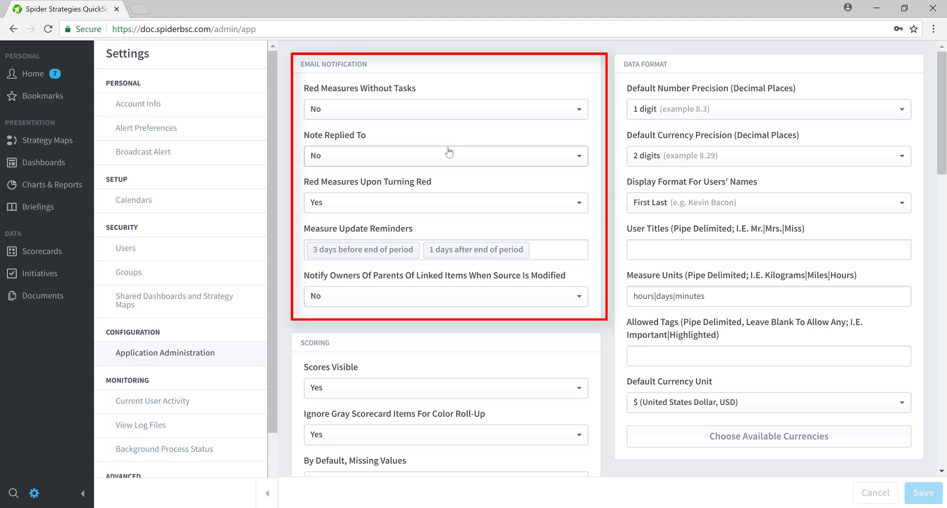
{"action": "left_click_drag", "start_coordinate": [383, 63], "coordinate": [288, 58]}
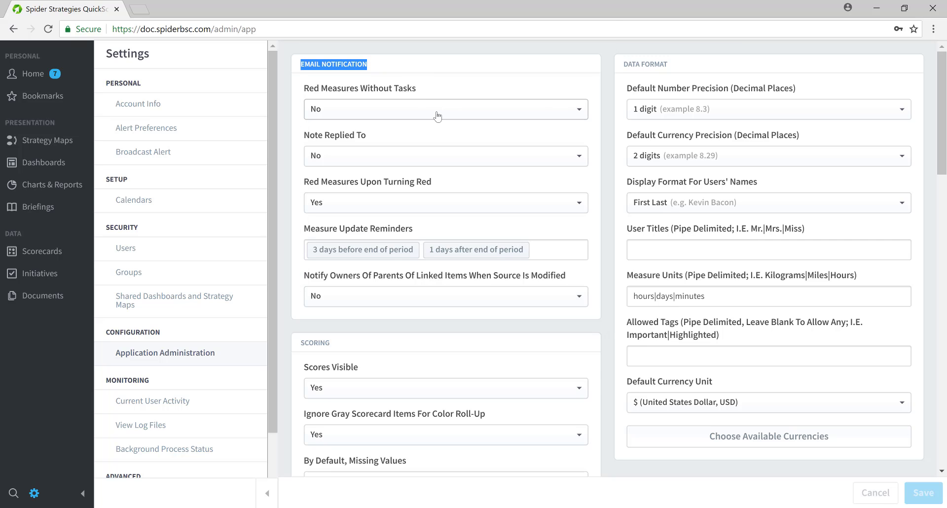
{"action": "left_click", "coordinate": [578, 109]}
{"action": "left_click", "coordinate": [578, 109]}
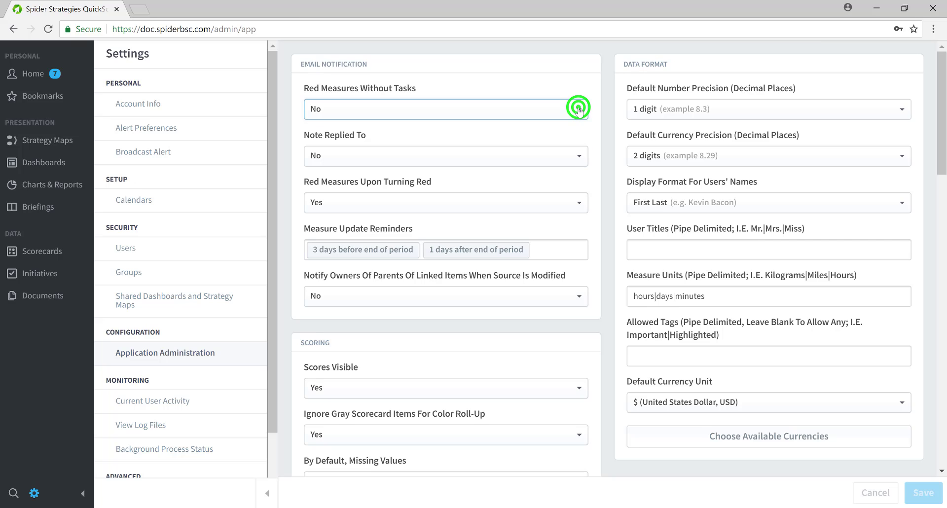
{"action": "left_click", "coordinate": [581, 155]}
{"action": "left_click", "coordinate": [580, 156]}
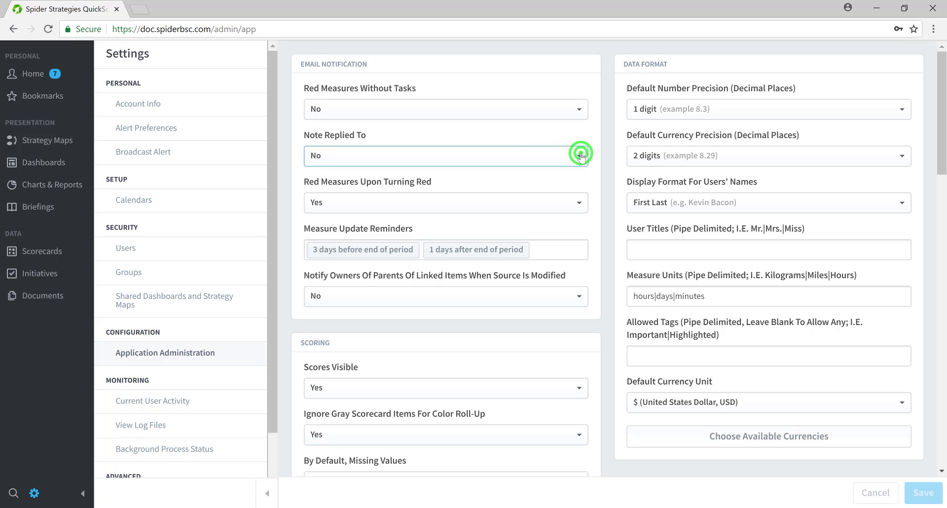
{"action": "left_click", "coordinate": [580, 202]}
{"action": "left_click", "coordinate": [580, 203]}
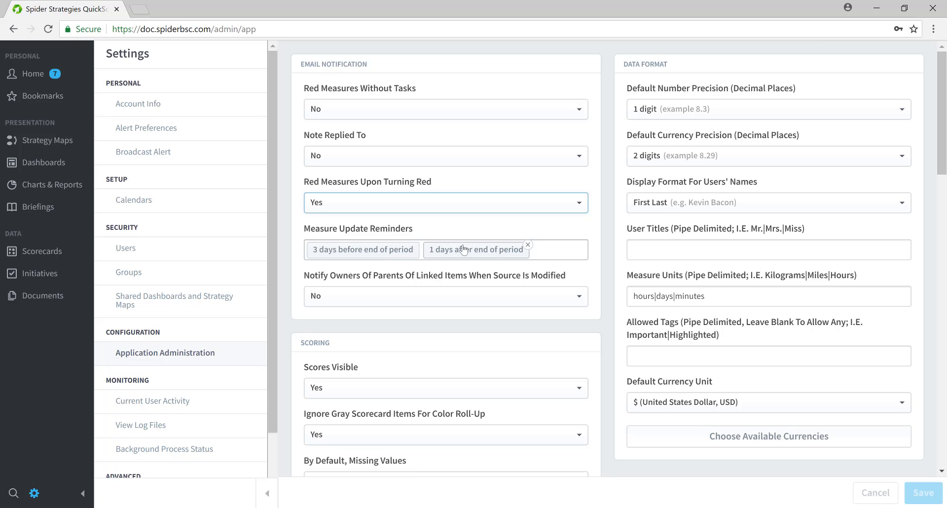
Examine the available measure update reminder periods and the choices for notifying owners of parents of linked items when the source is modified.
{"action": "left_click", "coordinate": [555, 256]}
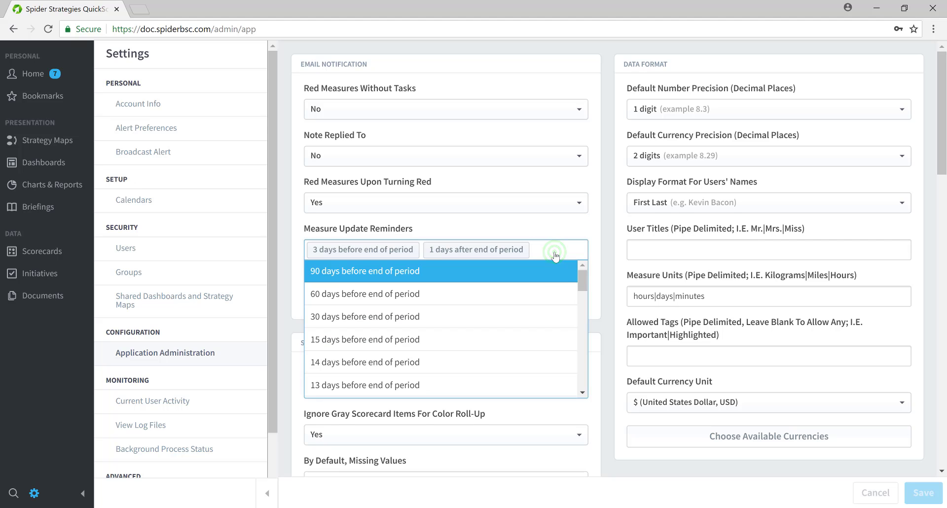
{"action": "scroll", "coordinate": [476, 302], "scroll_direction": "down", "scroll_amount": 9}
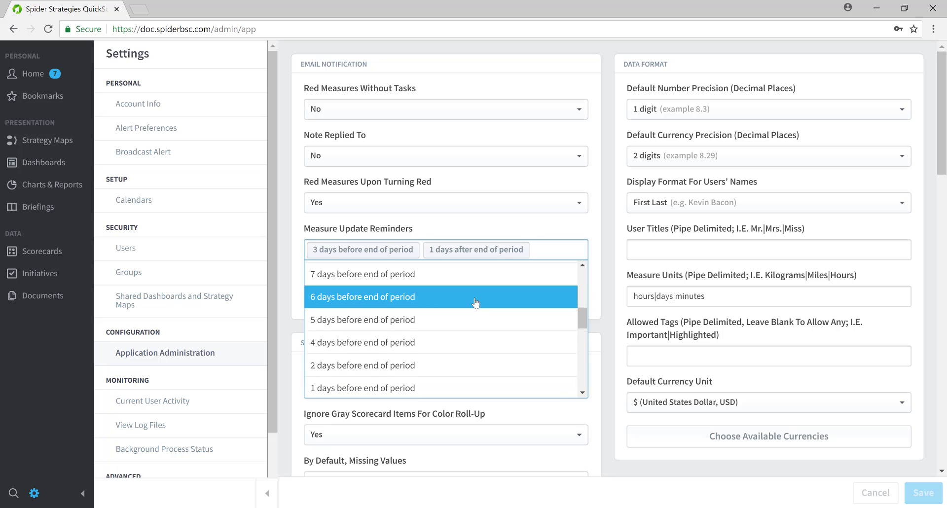
{"action": "scroll", "coordinate": [476, 302], "scroll_direction": "down", "scroll_amount": 5}
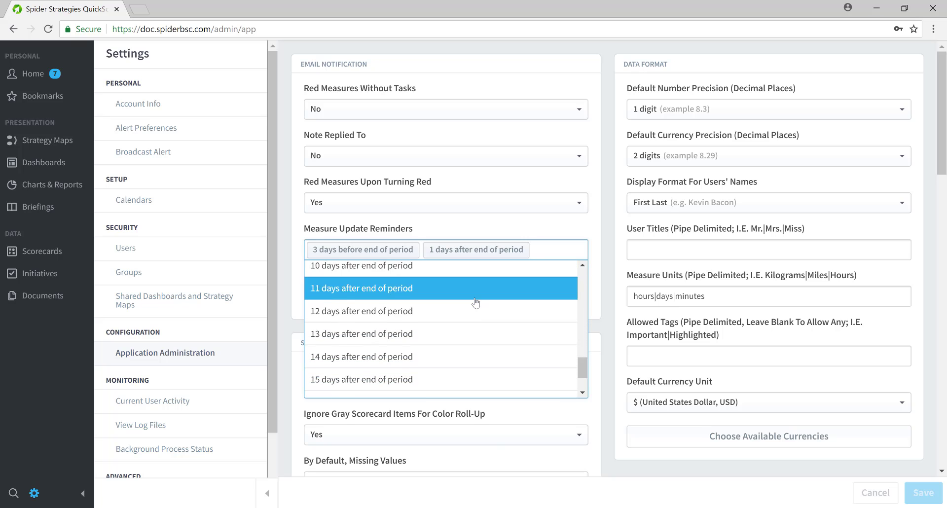
{"action": "scroll", "coordinate": [476, 301], "scroll_direction": "up", "scroll_amount": 14}
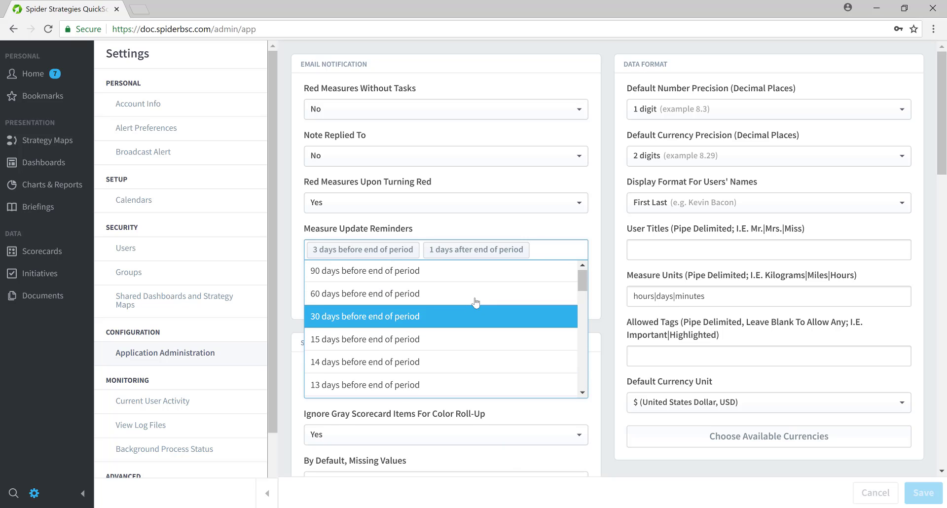
{"action": "left_click", "coordinate": [536, 225]}
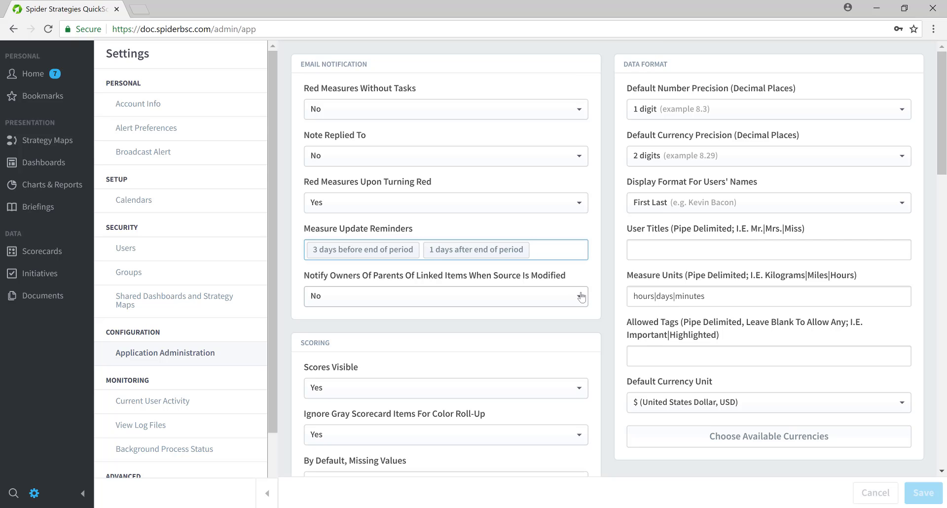
{"action": "left_click", "coordinate": [581, 296]}
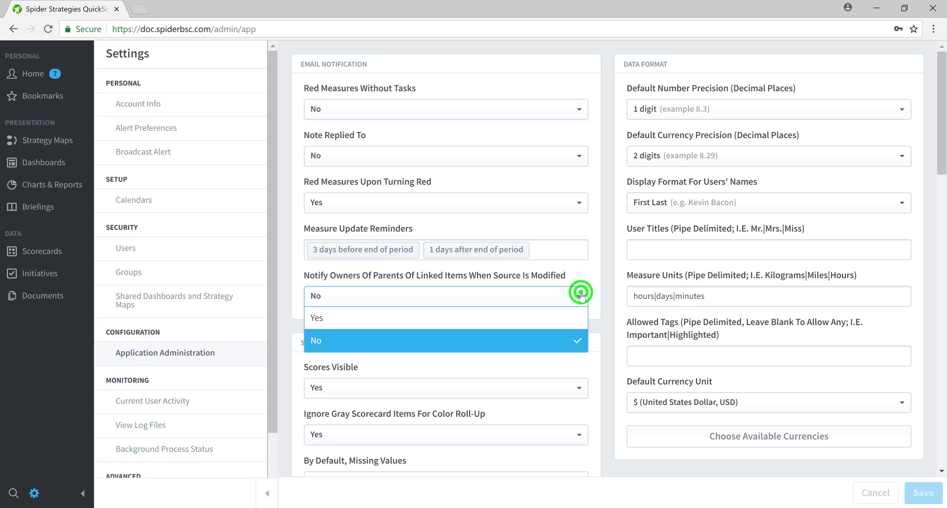
{"action": "left_click", "coordinate": [581, 295]}
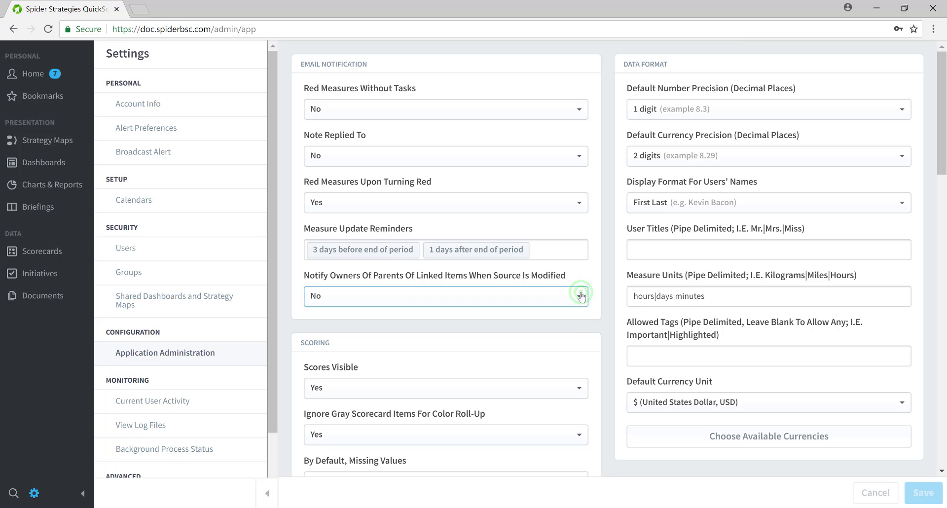